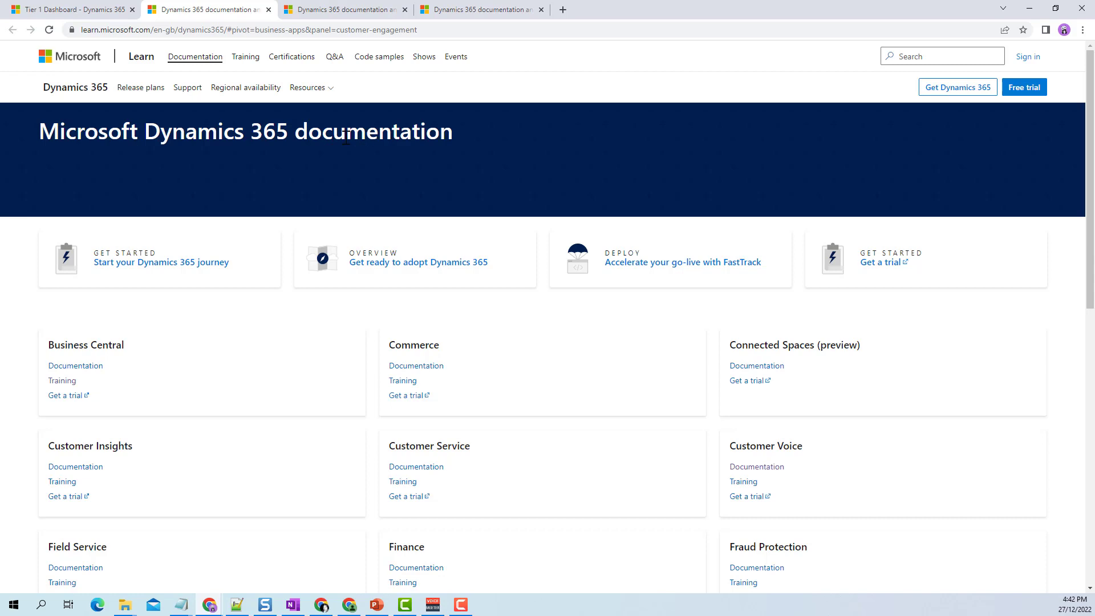
# Return to the Customer Service Hub dashboard tab
pyautogui.click(70, 15)
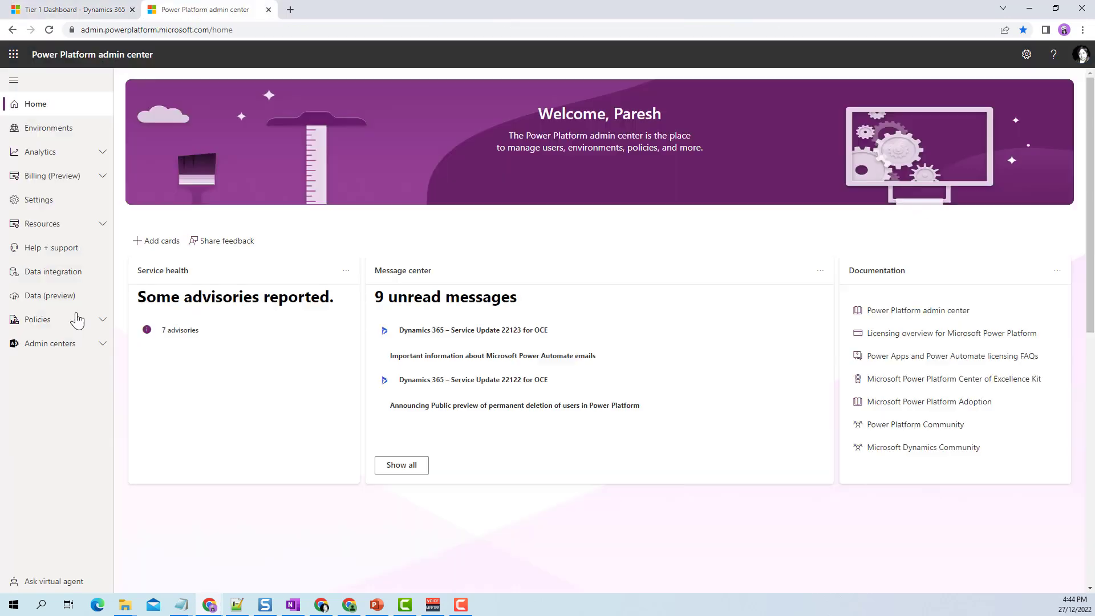
# Open the Tech Quantum environment's settings and go to Product > Features
pyautogui.click(53, 132)
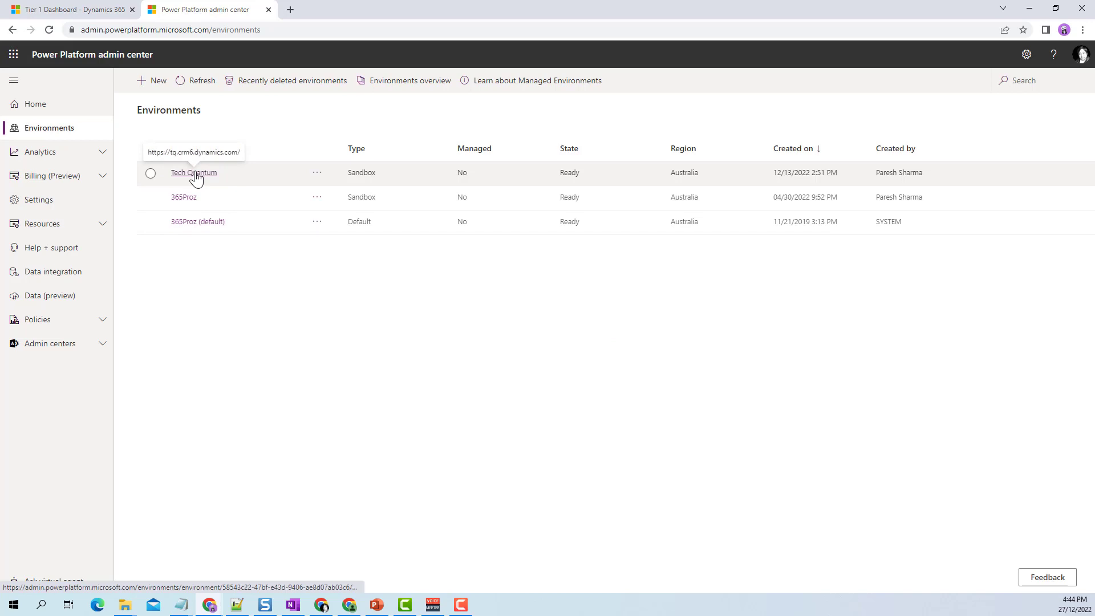
pyautogui.click(194, 173)
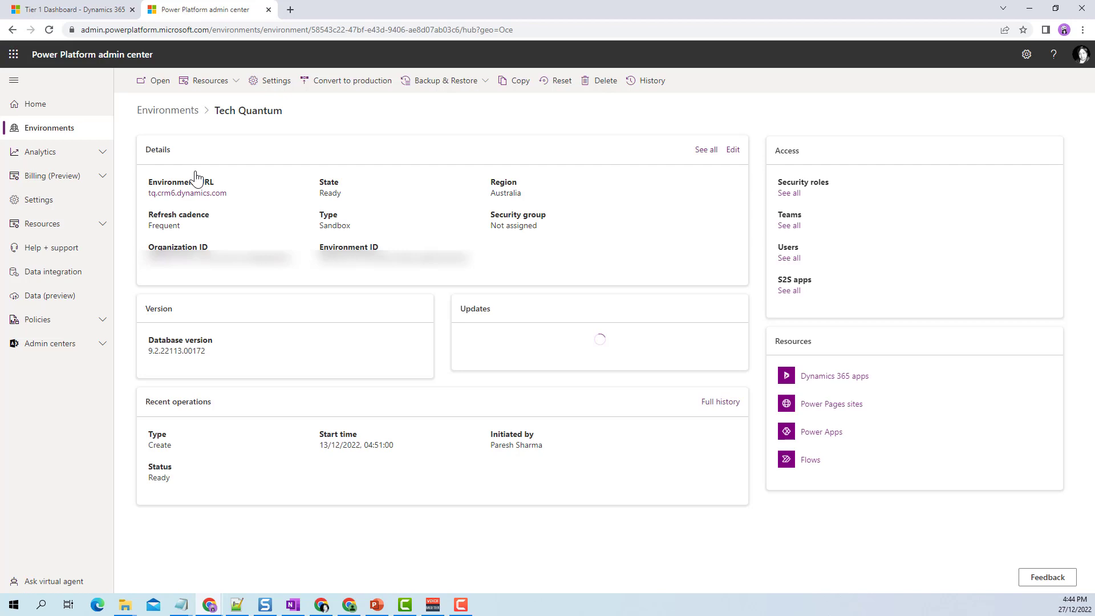
pyautogui.click(276, 84)
pyautogui.click(162, 164)
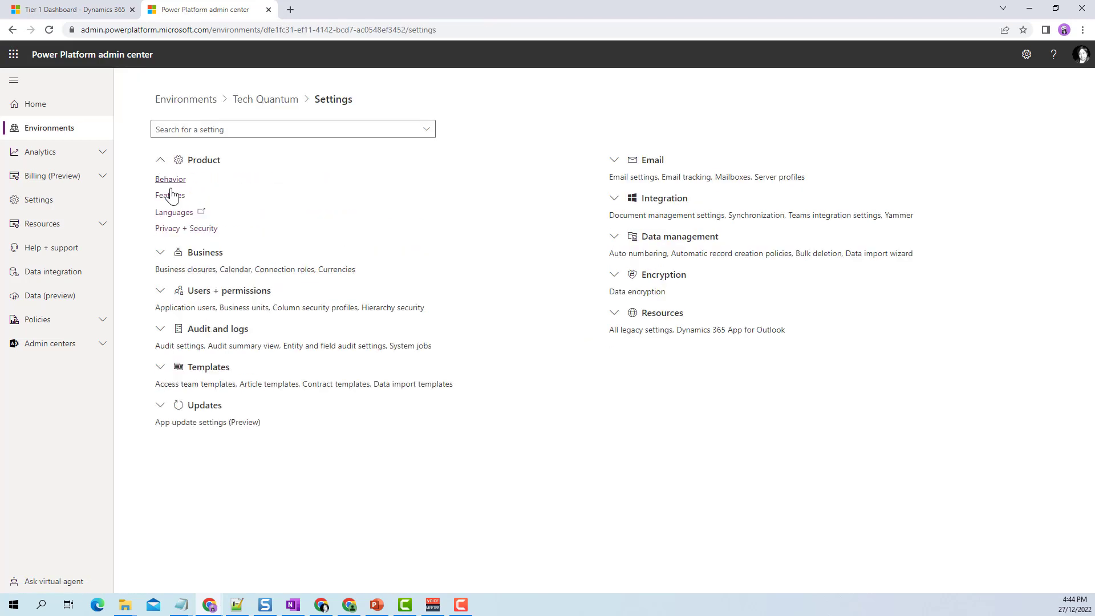
pyautogui.click(167, 198)
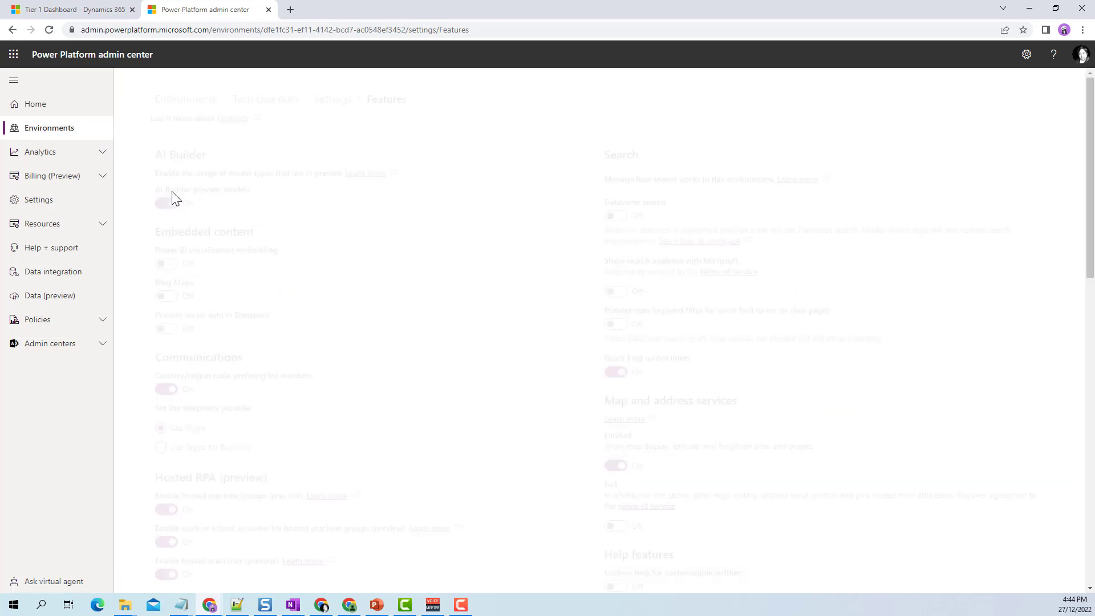
pyautogui.scroll(-8, 797, 337)
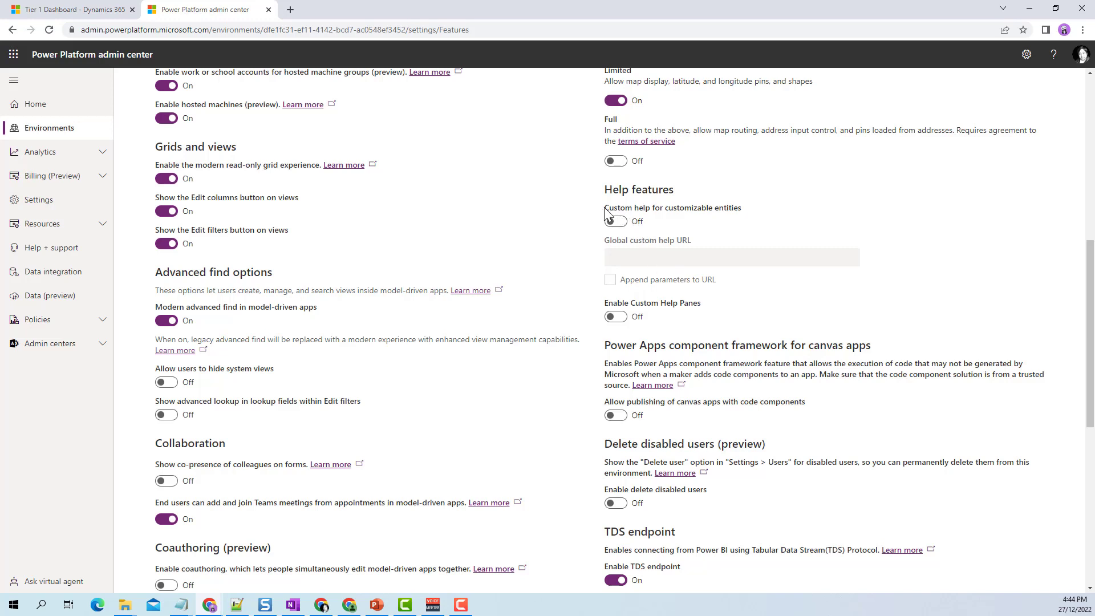
pyautogui.moveTo(608, 211); pyautogui.dragTo(743, 212)
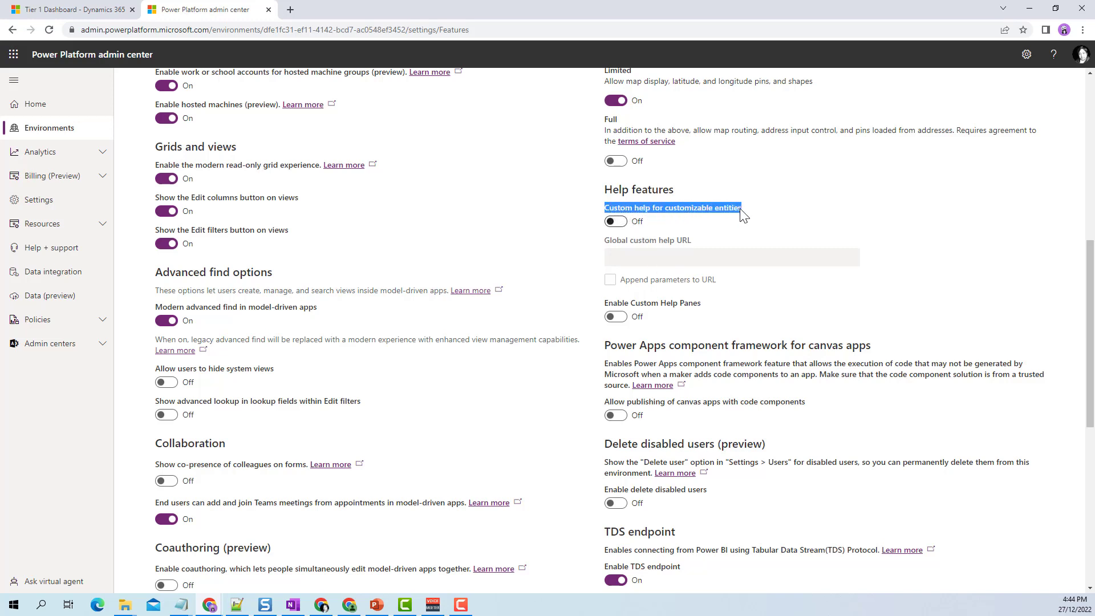
pyautogui.click(615, 222)
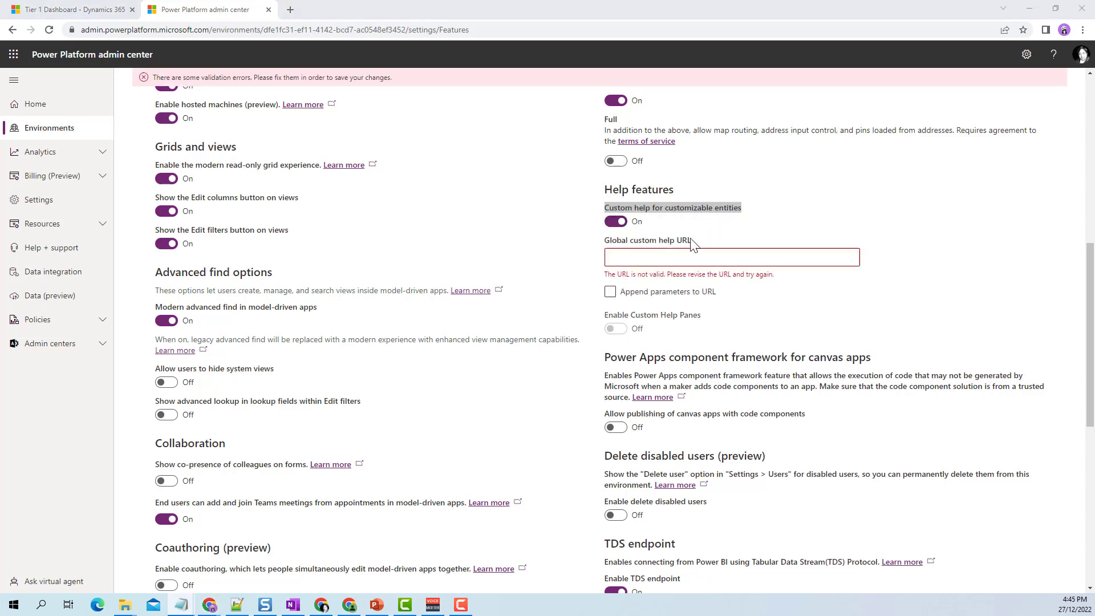
pyautogui.click(656, 257)
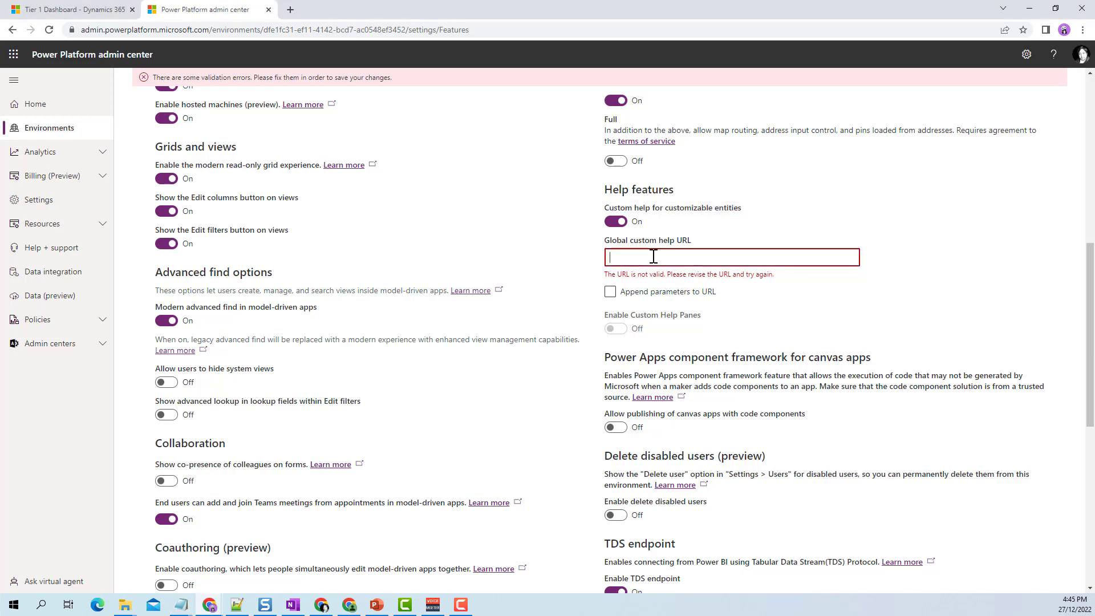
pyautogui.write('https://365proz.com/')
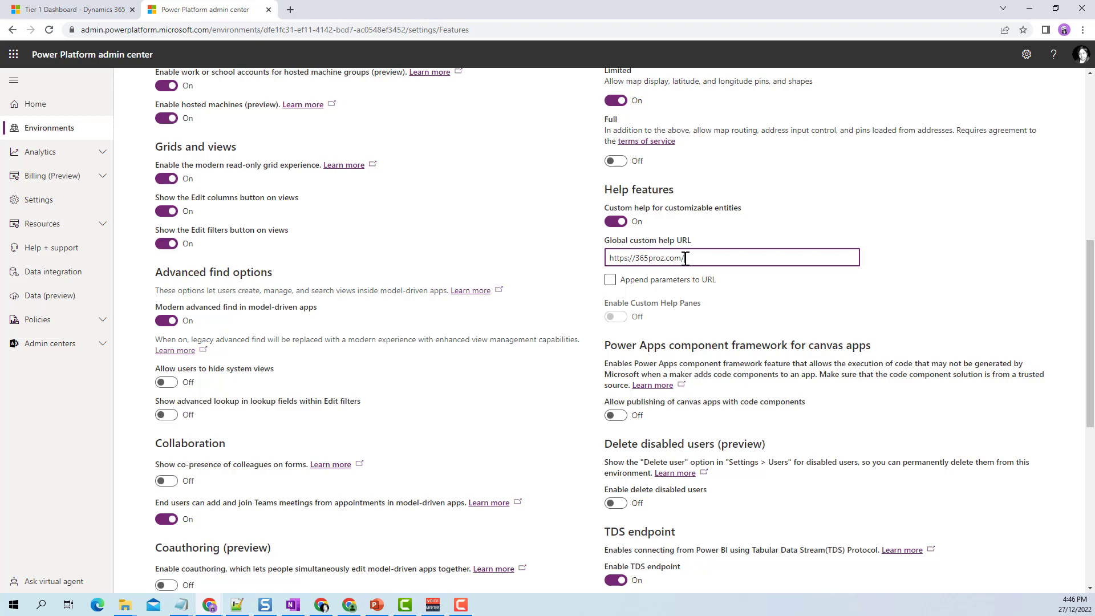
pyautogui.scroll(-8, 885, 426)
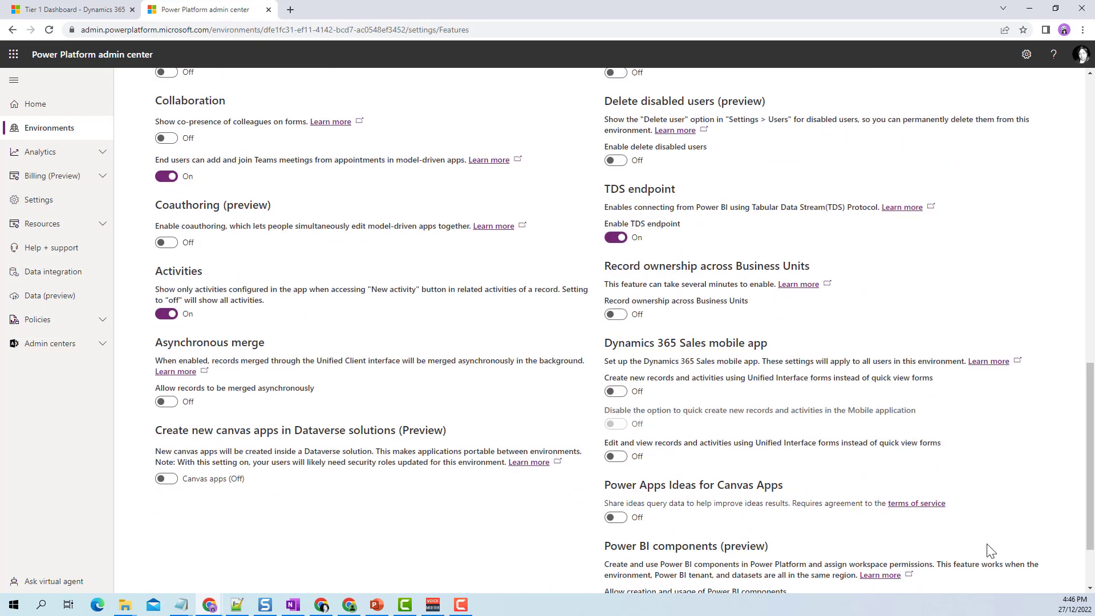
pyautogui.click(977, 575)
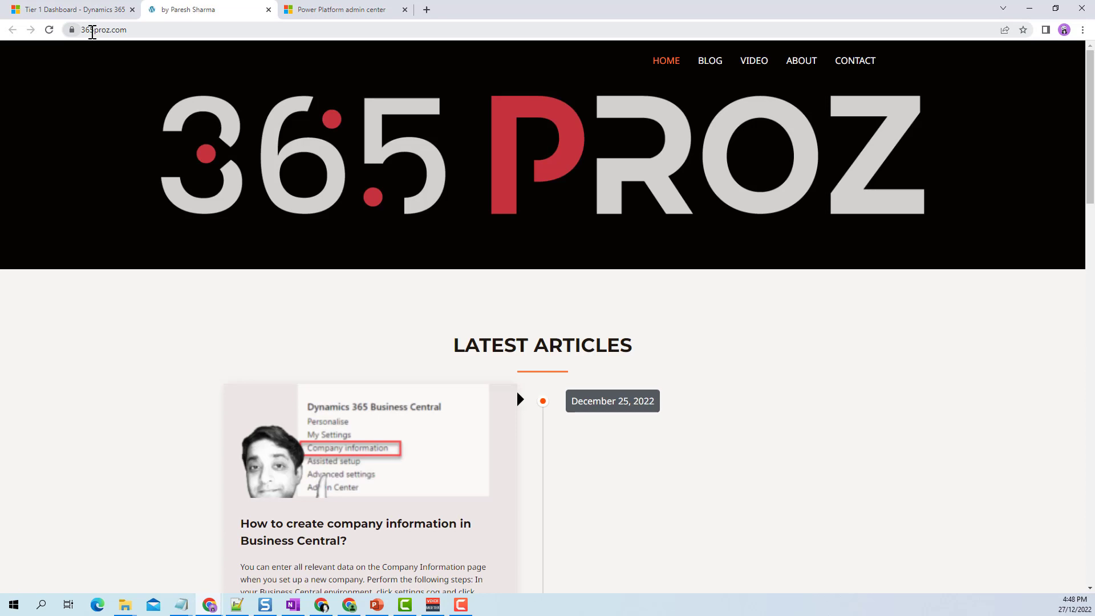
# Confirm help opens 365proz.com from the dashboard and a case, then close the help tabs
pyautogui.click(191, 29)
pyautogui.click(239, 29)
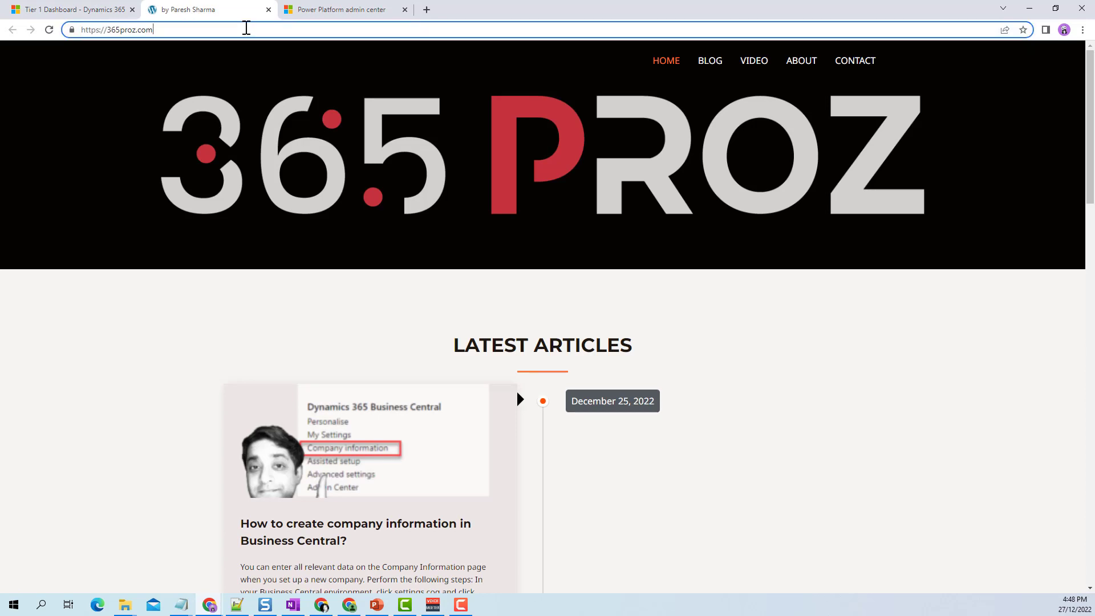
pyautogui.moveTo(205, 29); pyautogui.dragTo(48, 28)
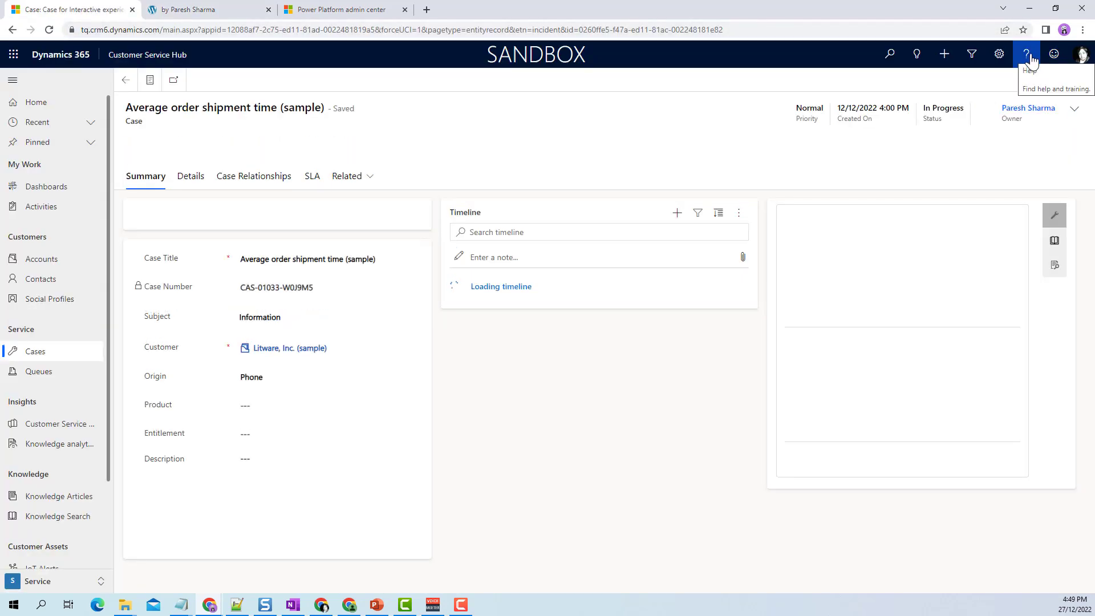
pyautogui.click(1026, 56)
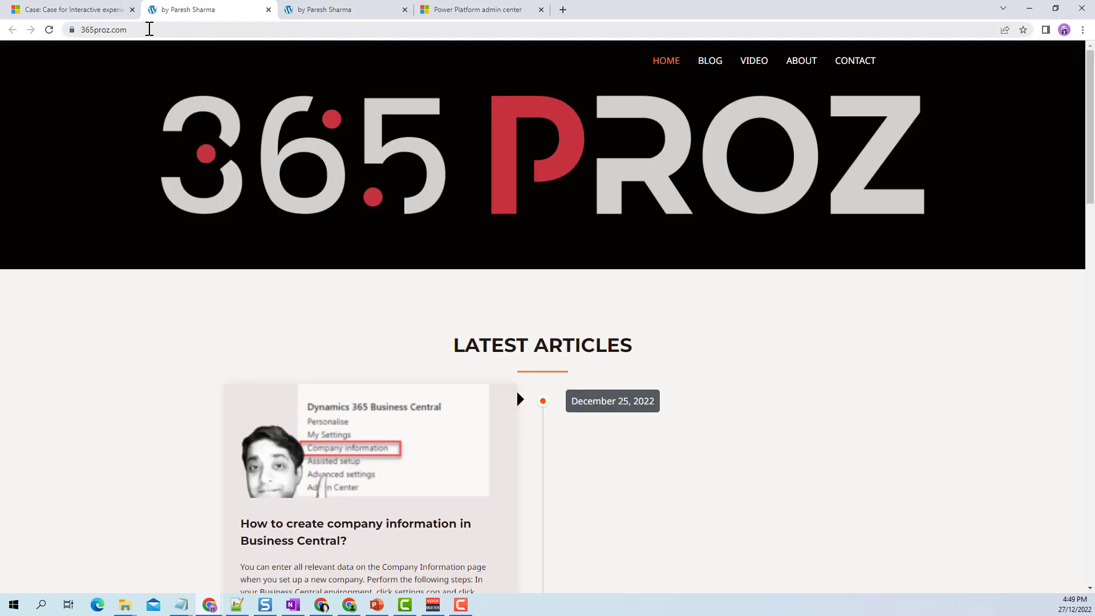
pyautogui.click(268, 10)
pyautogui.click(268, 9)
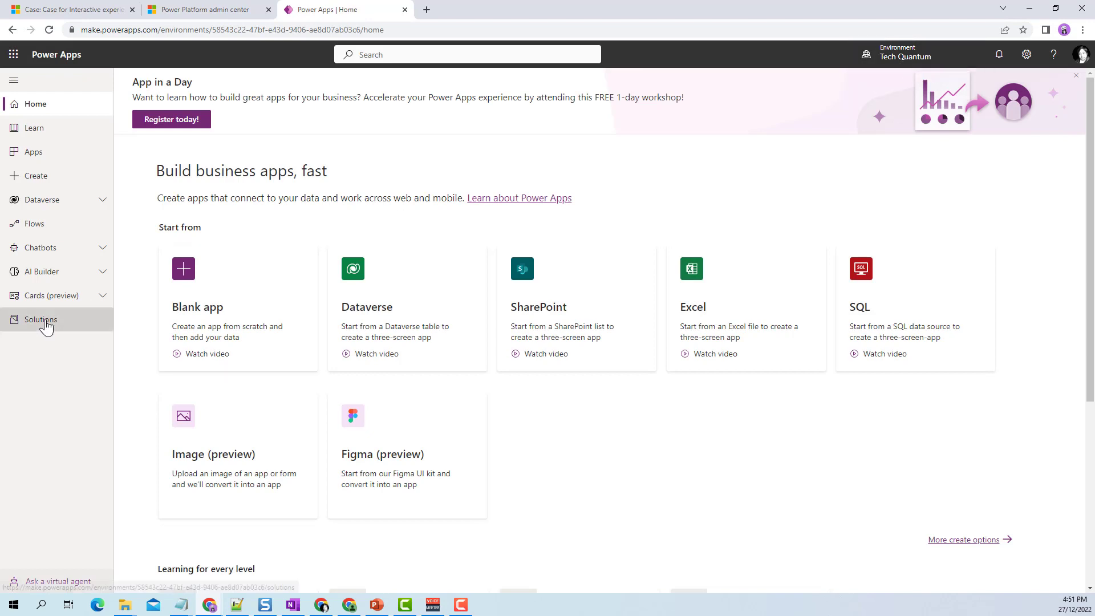
# Open the Case table in the TQ Base solution and edit its properties
pyautogui.click(44, 323)
pyautogui.click(215, 239)
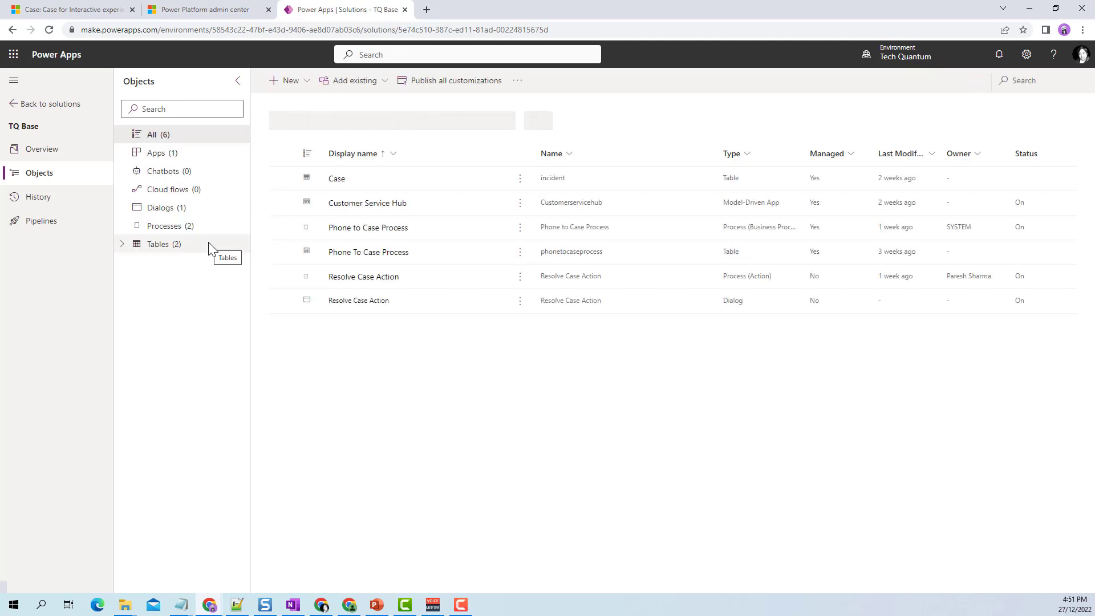
pyautogui.click(122, 247)
pyautogui.click(136, 263)
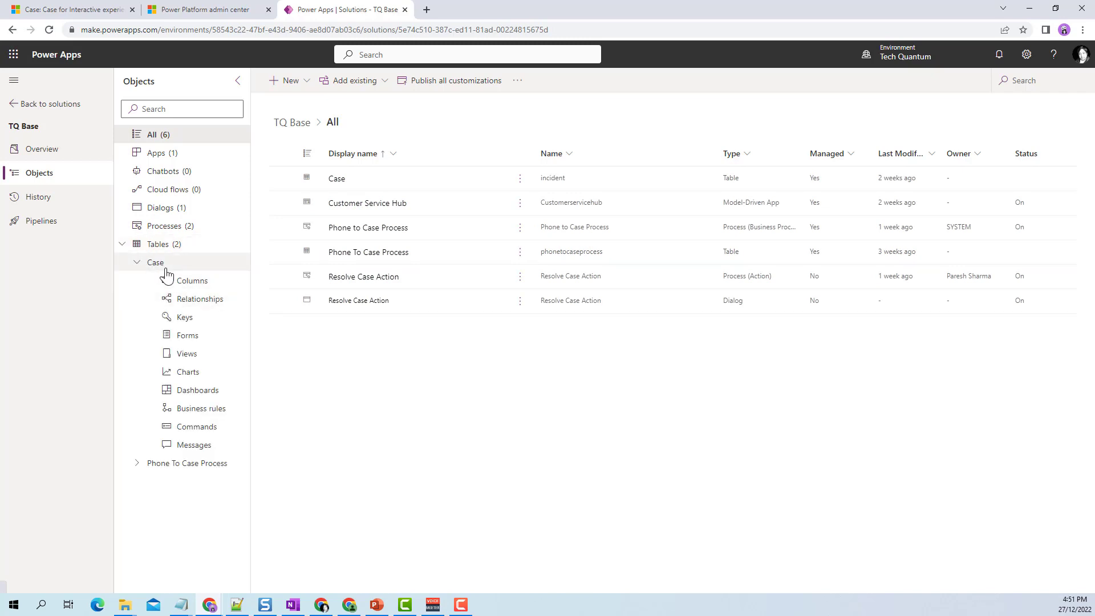
pyautogui.click(162, 264)
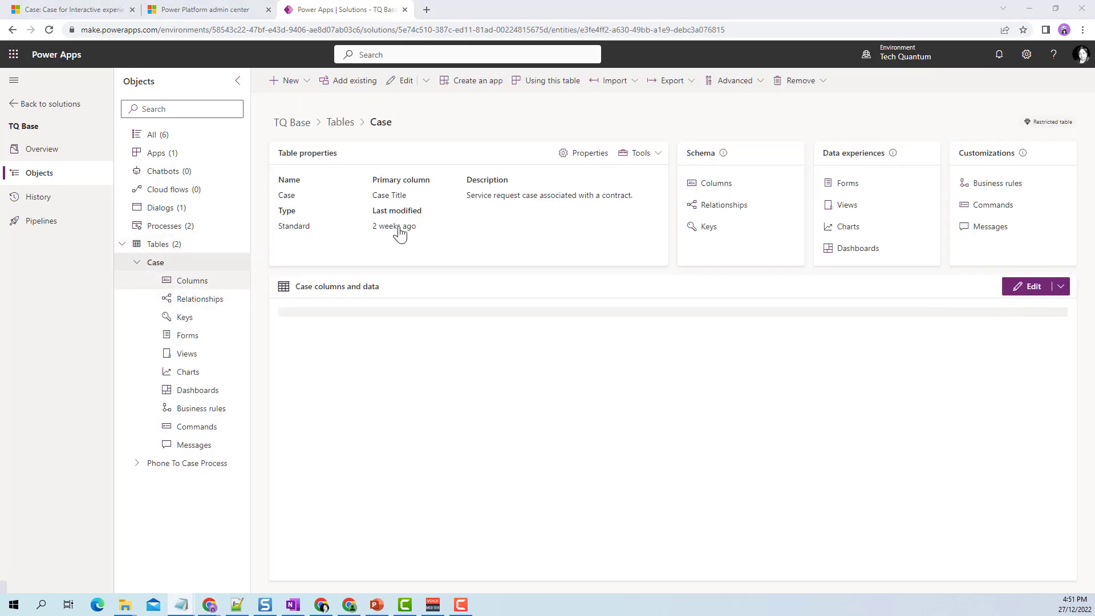
pyautogui.click(587, 157)
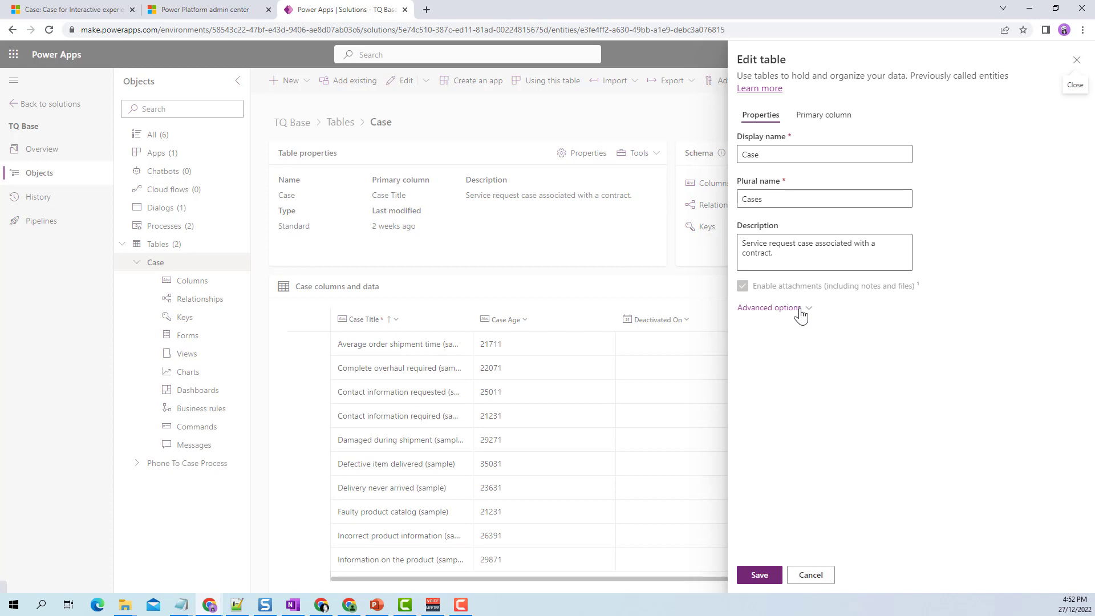
# Enable Provide custom help on the Case table and paste the episode 15 article as Help URL
pyautogui.click(801, 311)
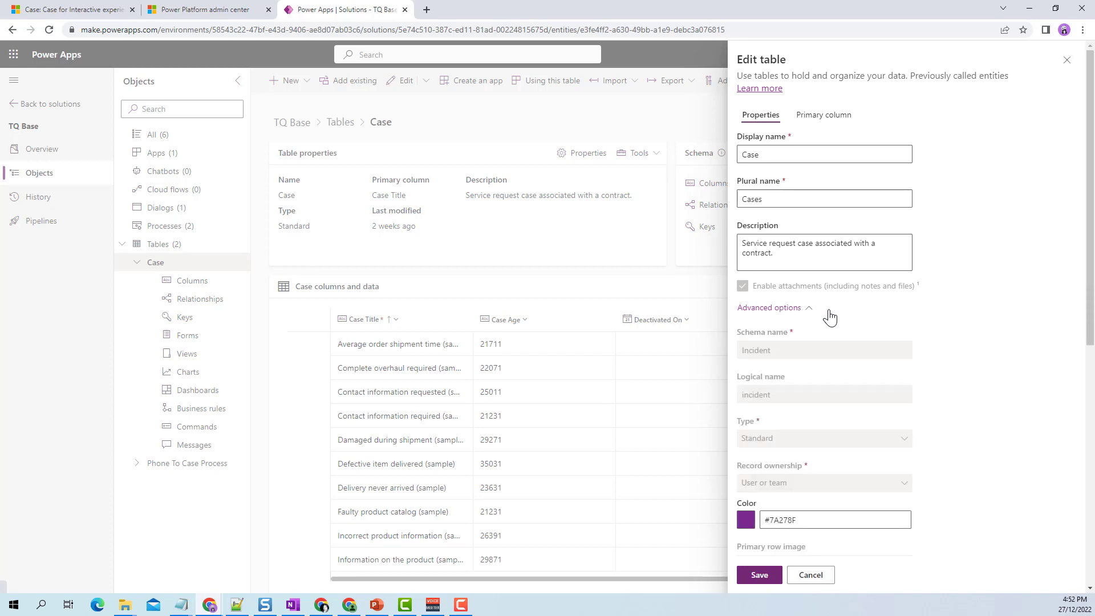
pyautogui.scroll(-6, 980, 348)
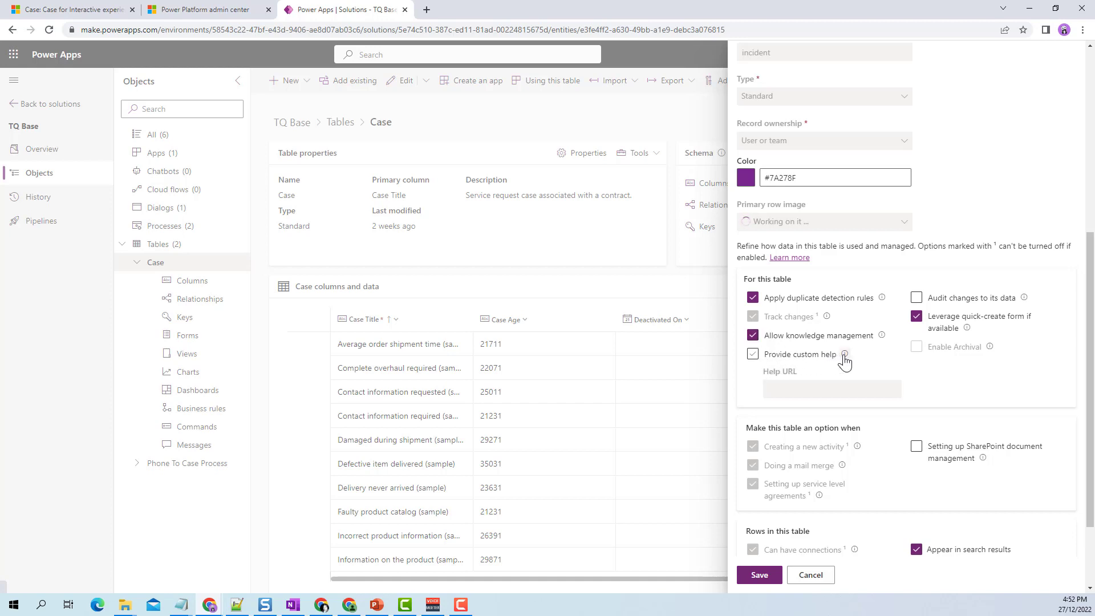
pyautogui.click(753, 358)
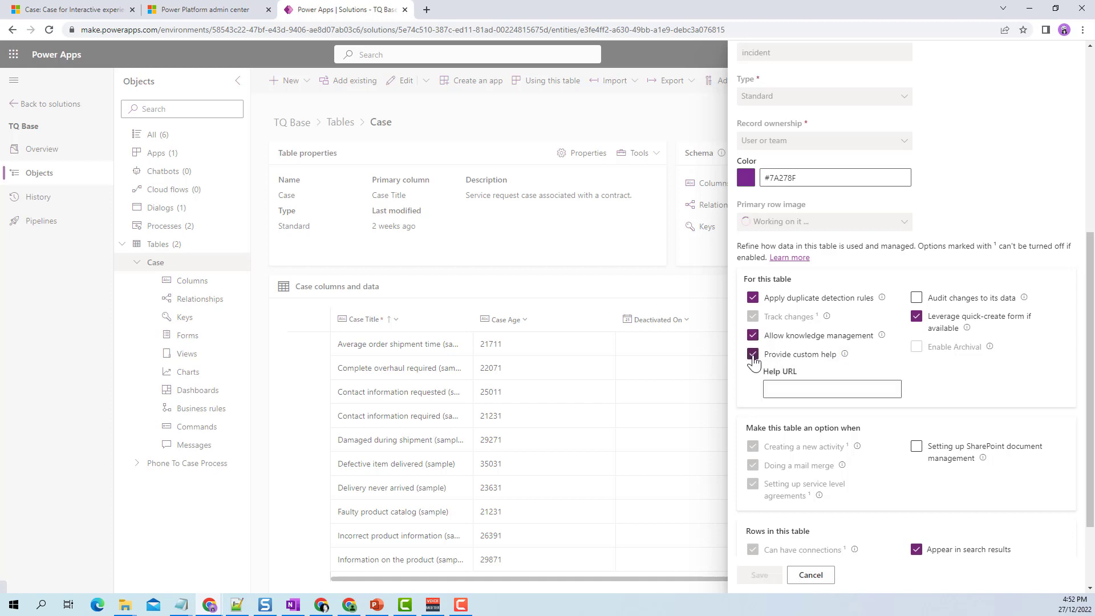
pyautogui.click(785, 389)
pyautogui.hotkey('ctrl', 'v')
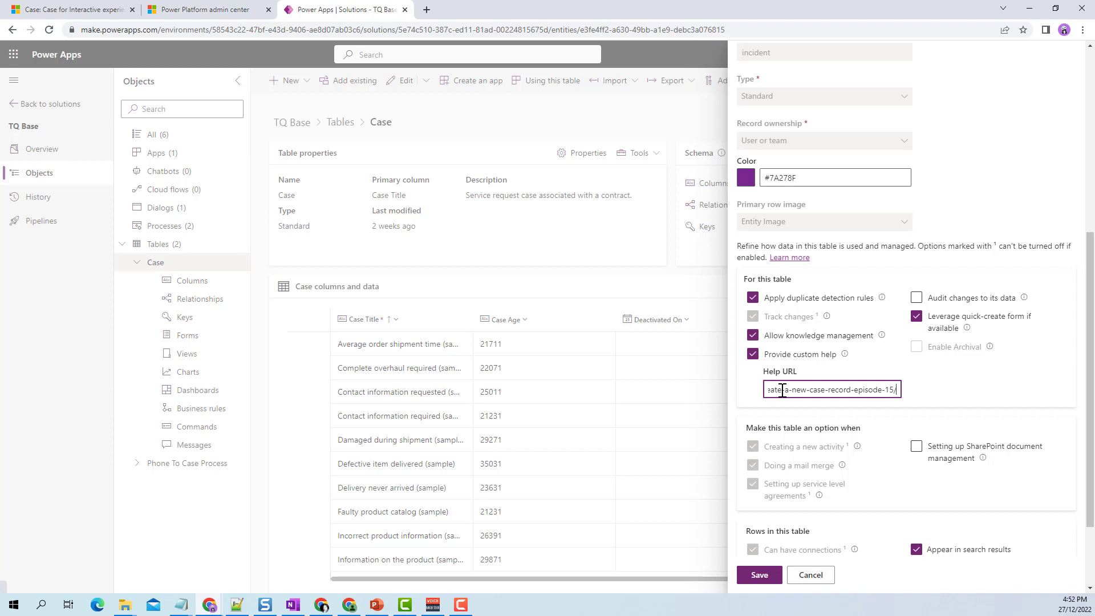
# Save the Case table, review the Create A New Case Record (Episode 15) help article, and return to the case
pyautogui.click(765, 577)
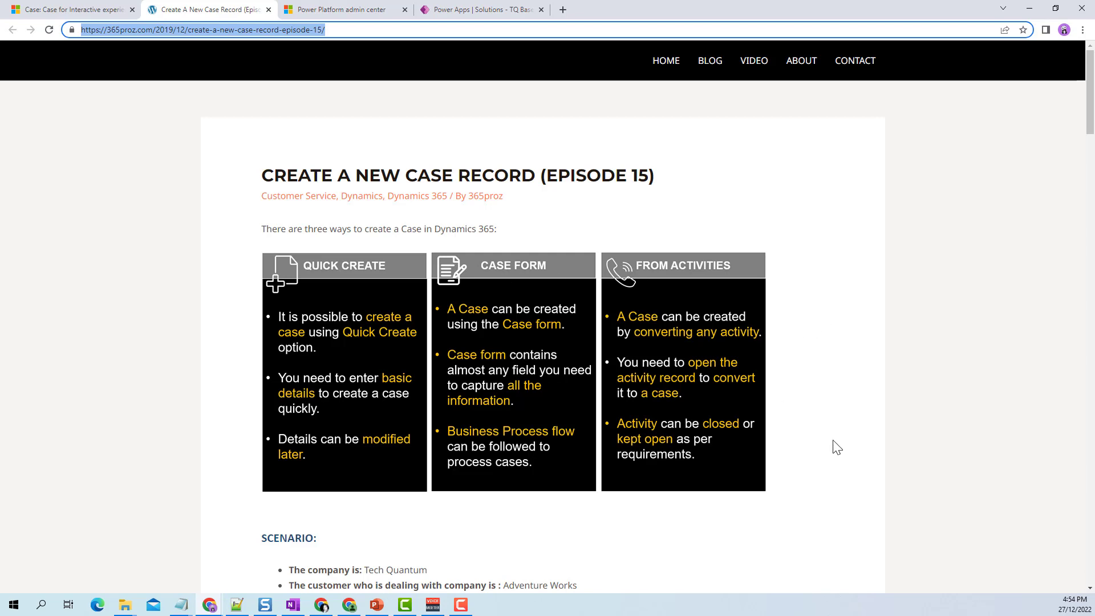
pyautogui.scroll(-9, 849, 442)
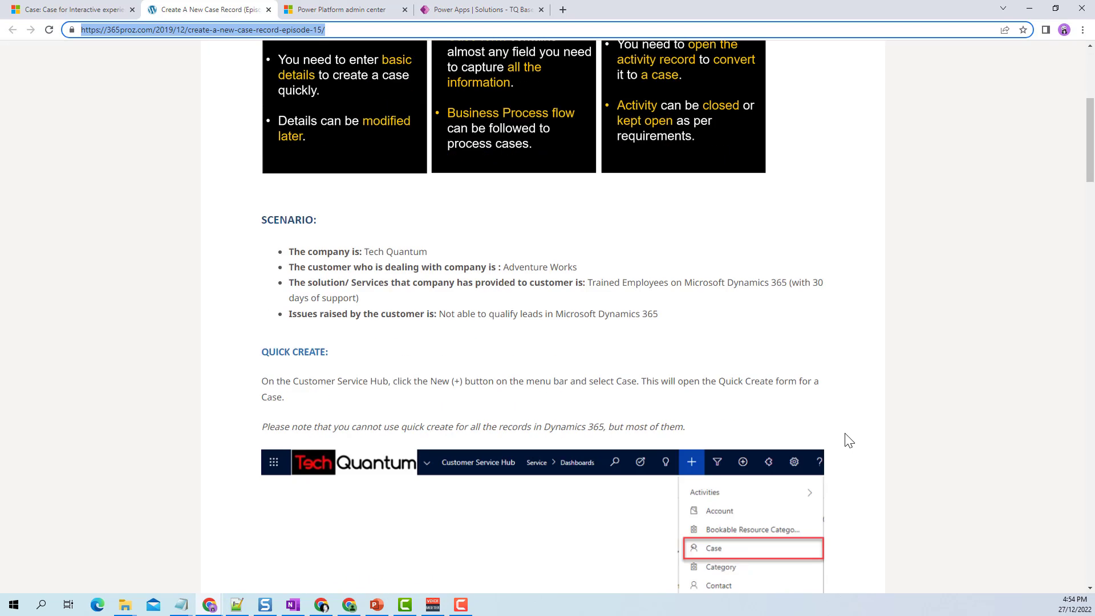
pyautogui.scroll(-19, 851, 445)
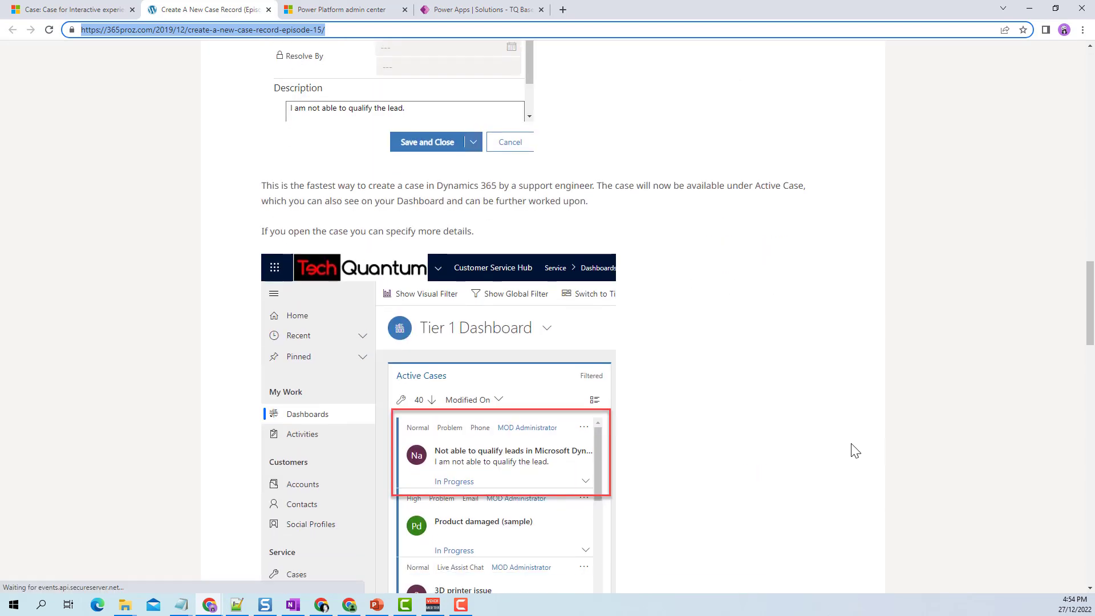
pyautogui.scroll(7, 486, 294)
pyautogui.hotkey('ctrl', '1')
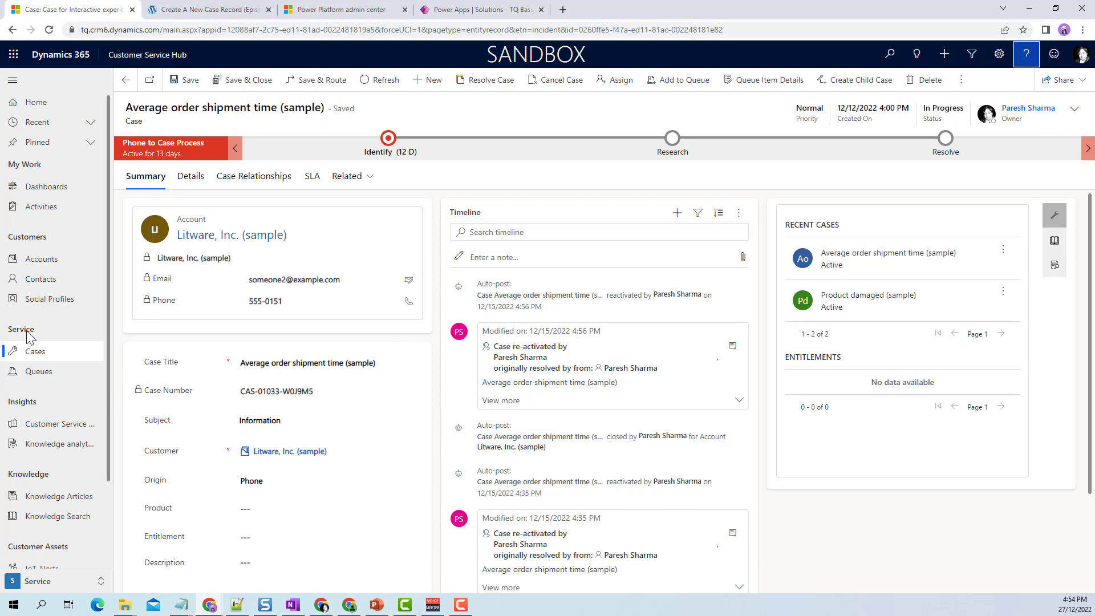
# Open a sample contact record from the Contacts list
pyautogui.click(49, 281)
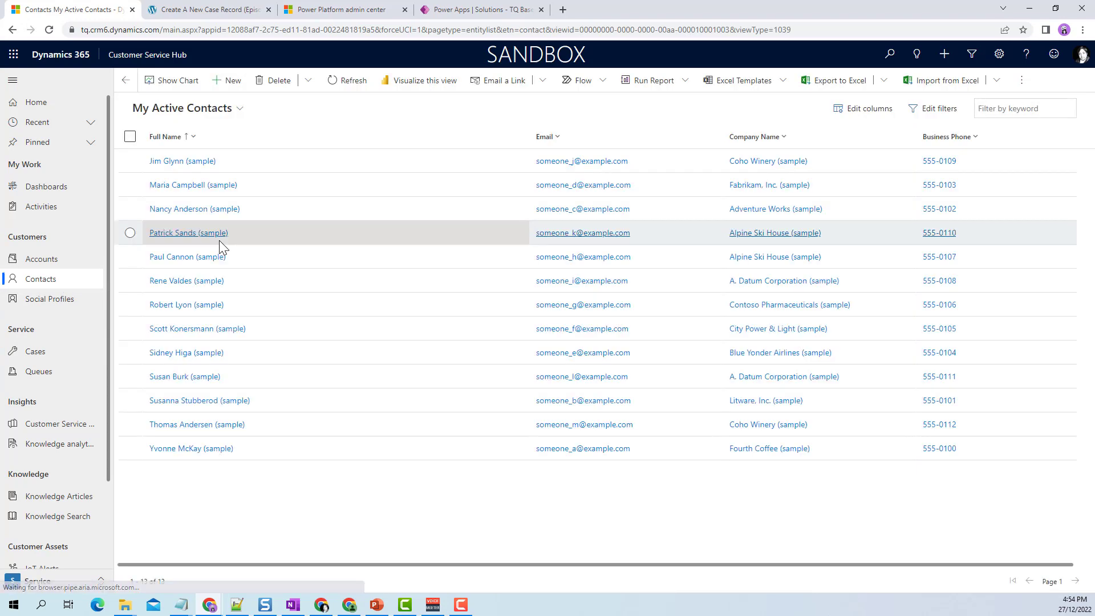
pyautogui.click(198, 162)
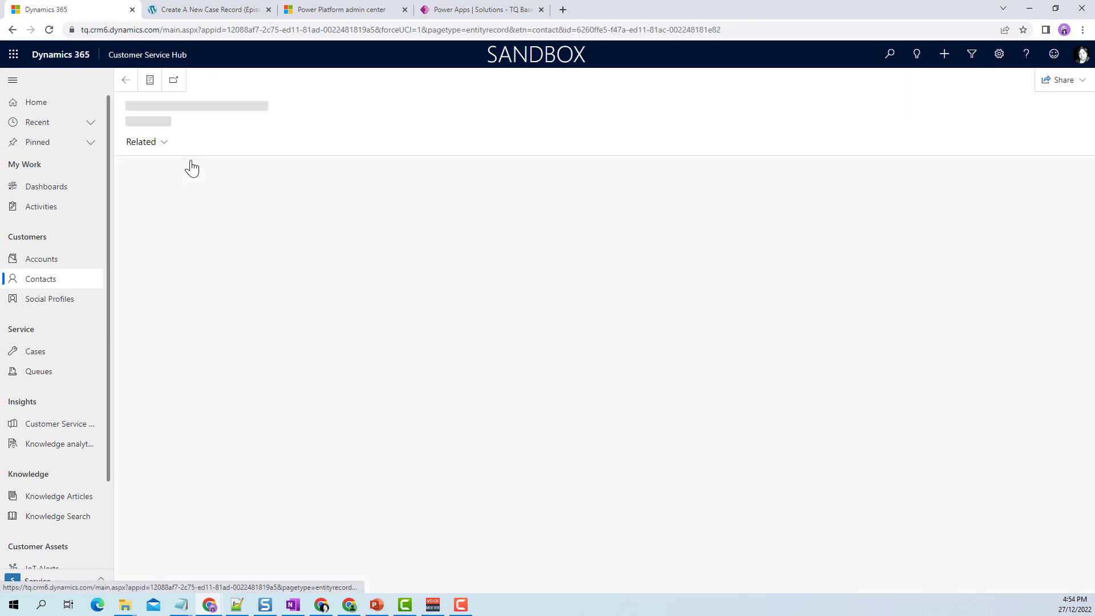